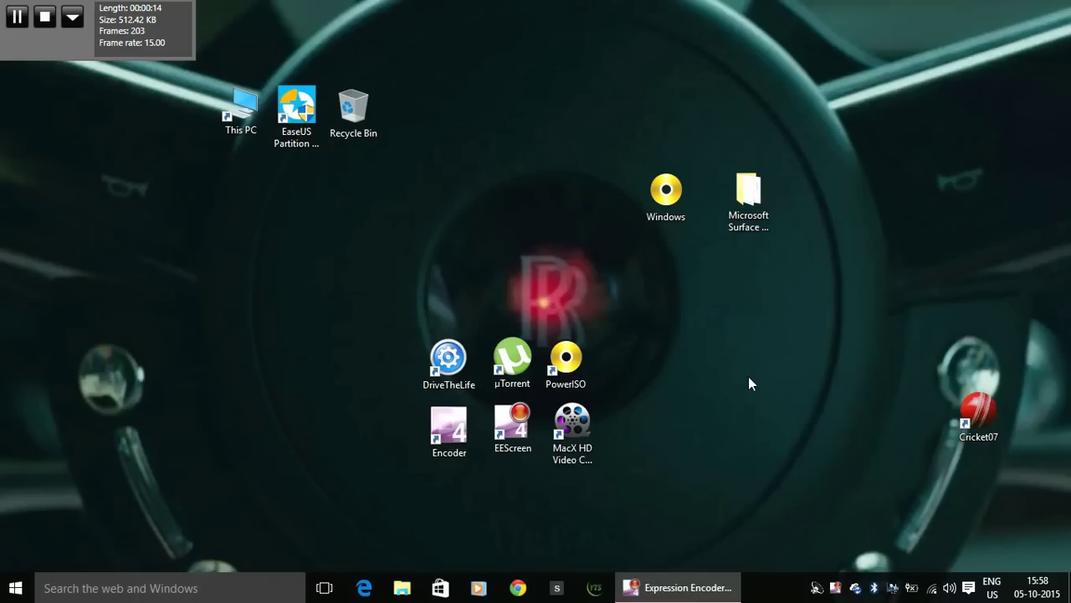
Launch Google Chrome so it shows the google.co.in home page
{"action": "left_click_drag", "start_coordinate": [561, 220], "coordinate": [489, 310]}
{"action": "left_click_drag", "start_coordinate": [640, 245], "coordinate": [754, 309]}
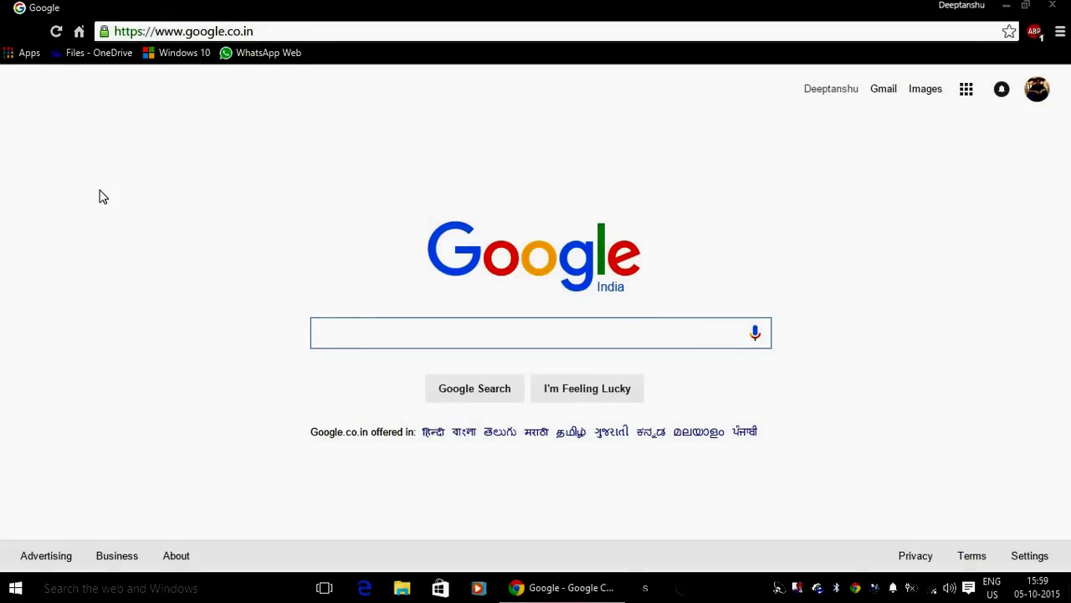
Reload Google, search for 'youtube' via the suggestion, and open the YouTube result
{"action": "key", "text": "F5"}
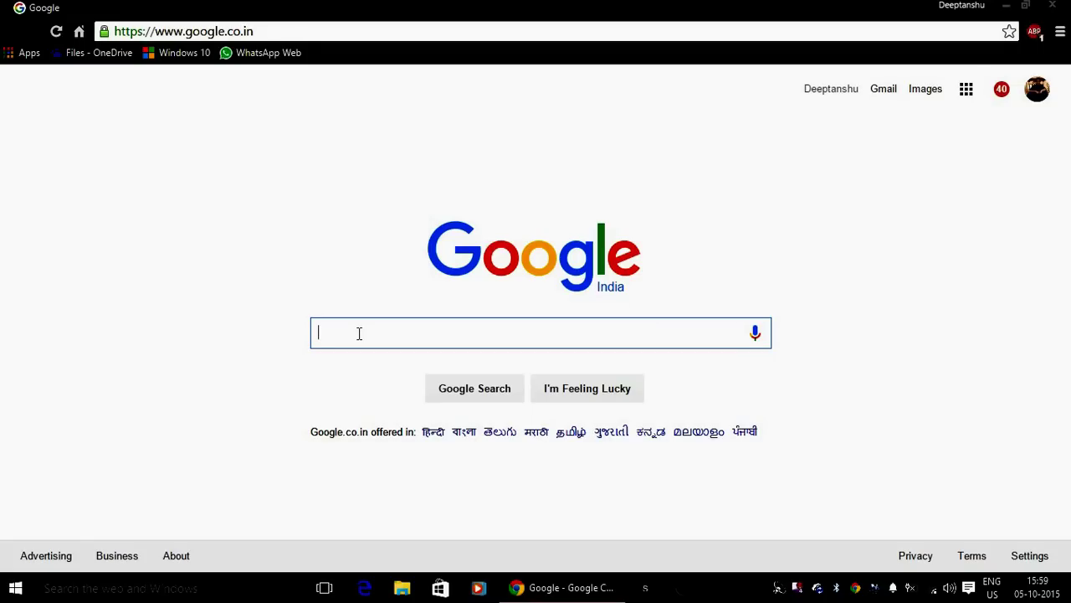
{"action": "type", "text": "y"}
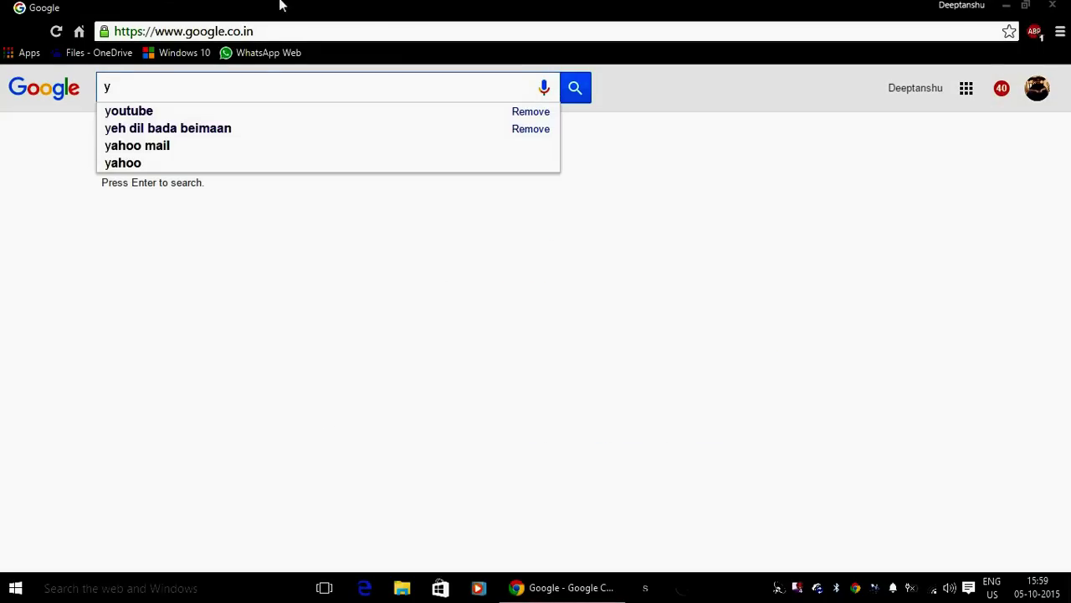
{"action": "left_click", "coordinate": [251, 33]}
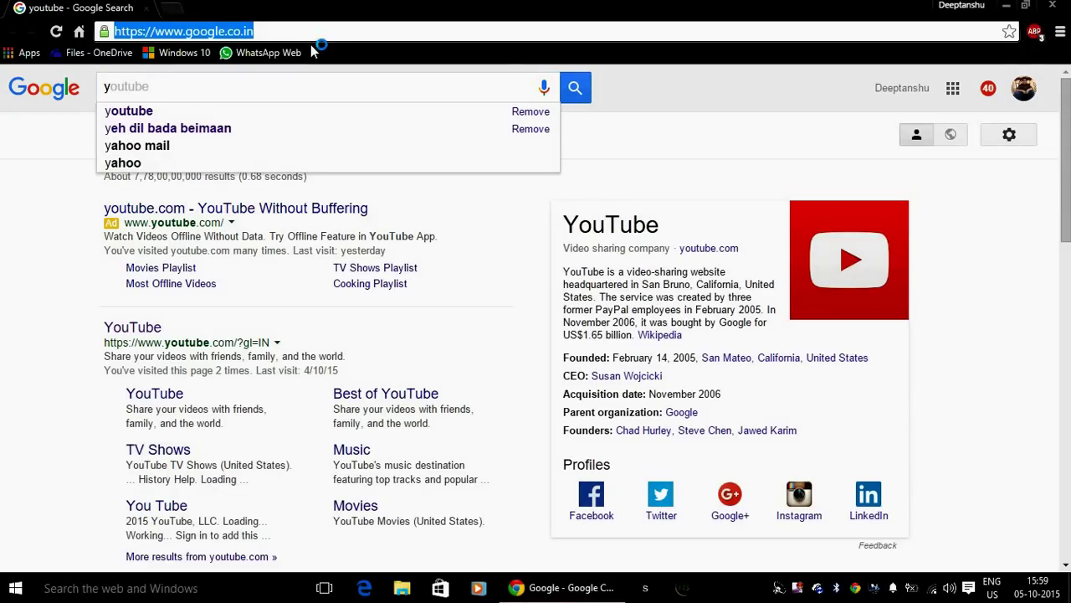
{"action": "left_click", "coordinate": [124, 334]}
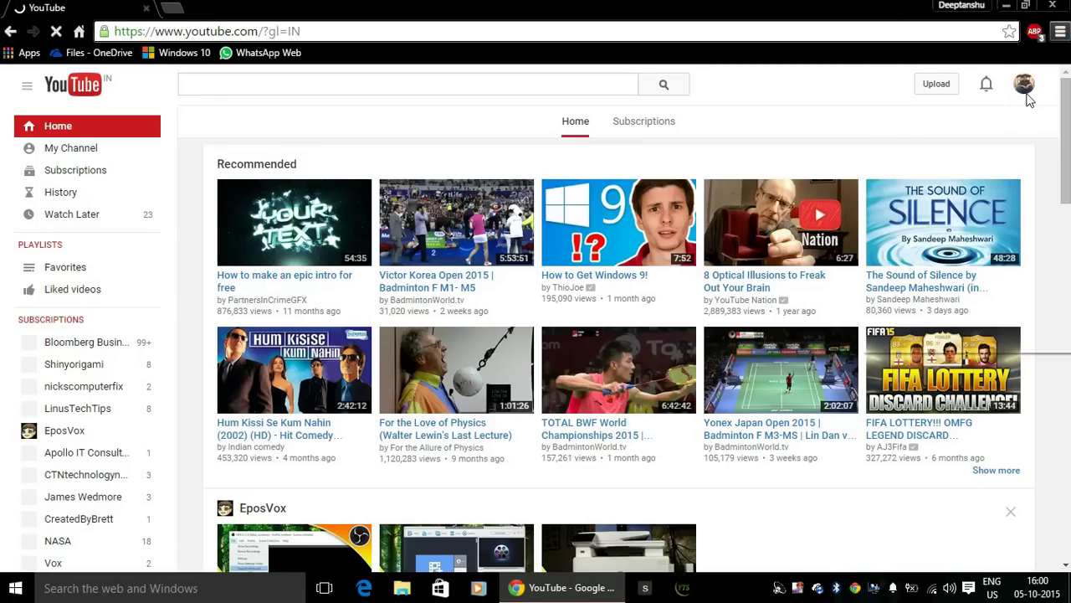
Add YouTube to the taskbar from More tools, named YouTube and set to open as window
{"action": "left_click", "coordinate": [1059, 32]}
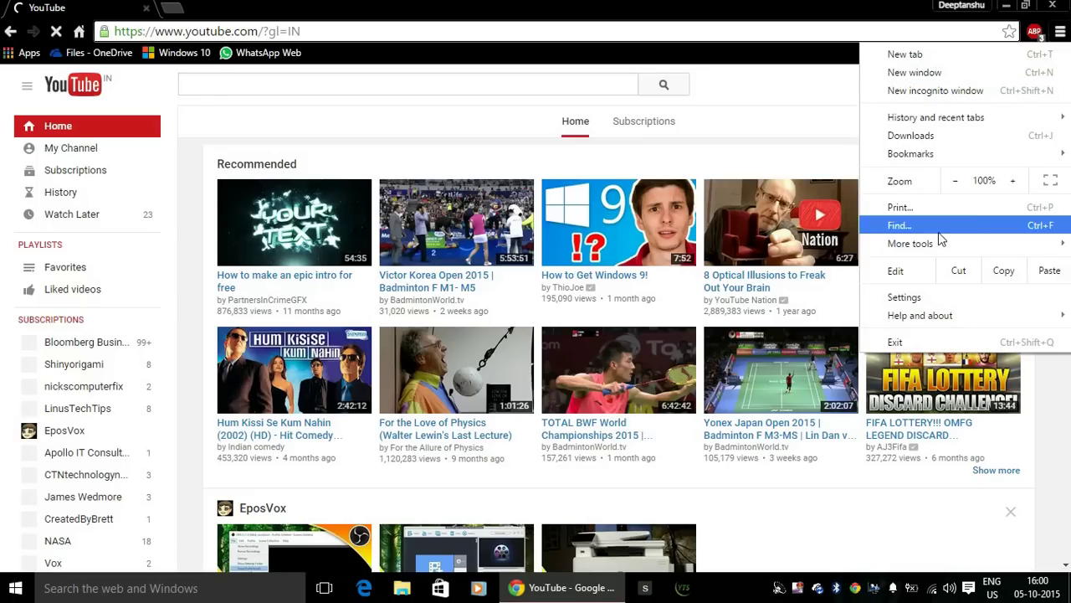
{"action": "mouse_move", "coordinate": [937, 244]}
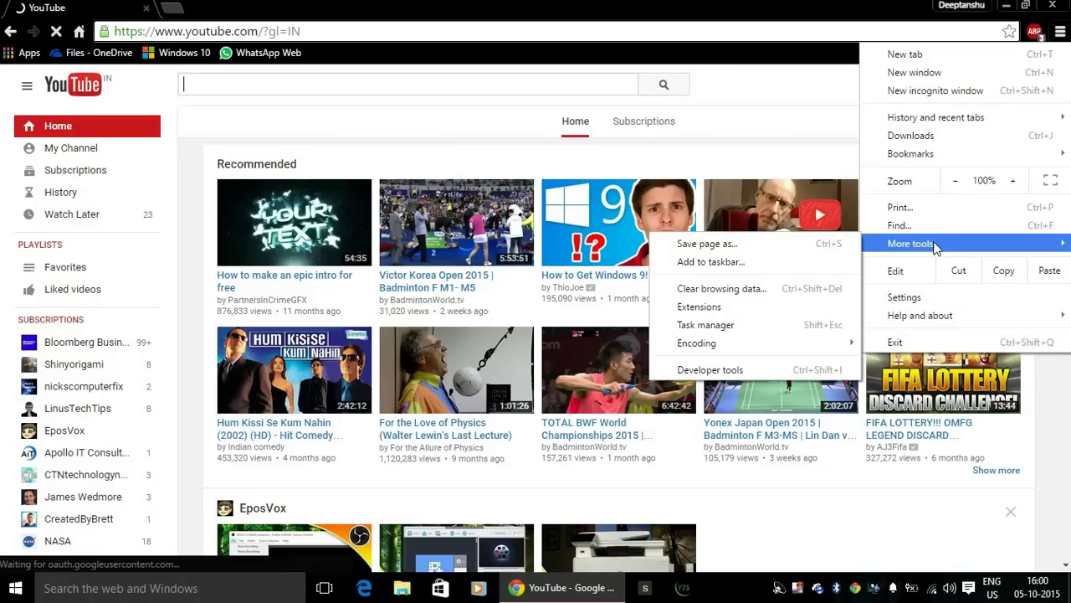
{"action": "left_click", "coordinate": [712, 262]}
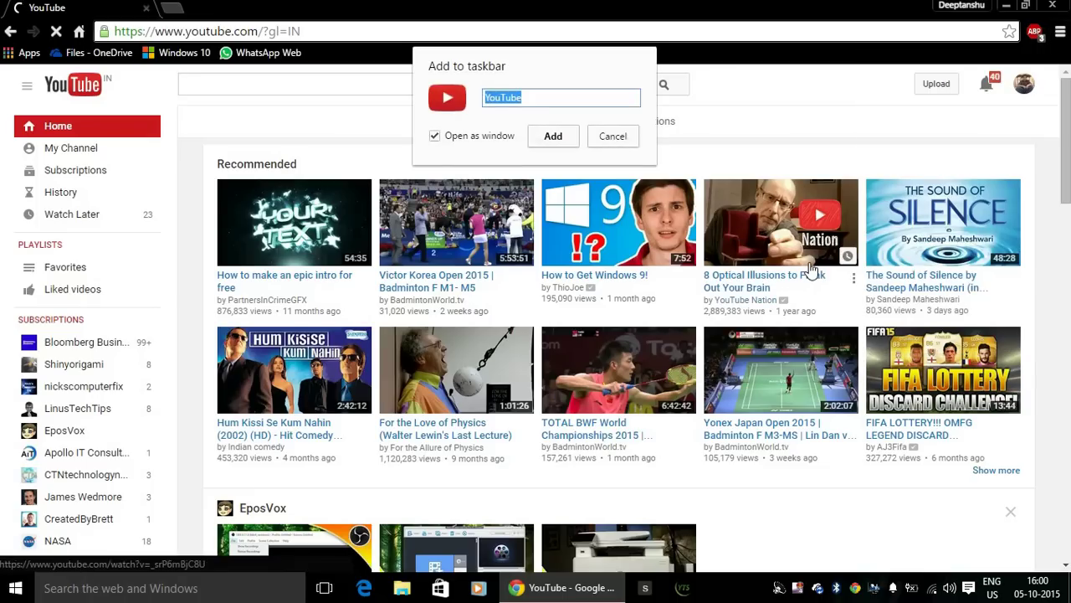
{"action": "left_click", "coordinate": [441, 137]}
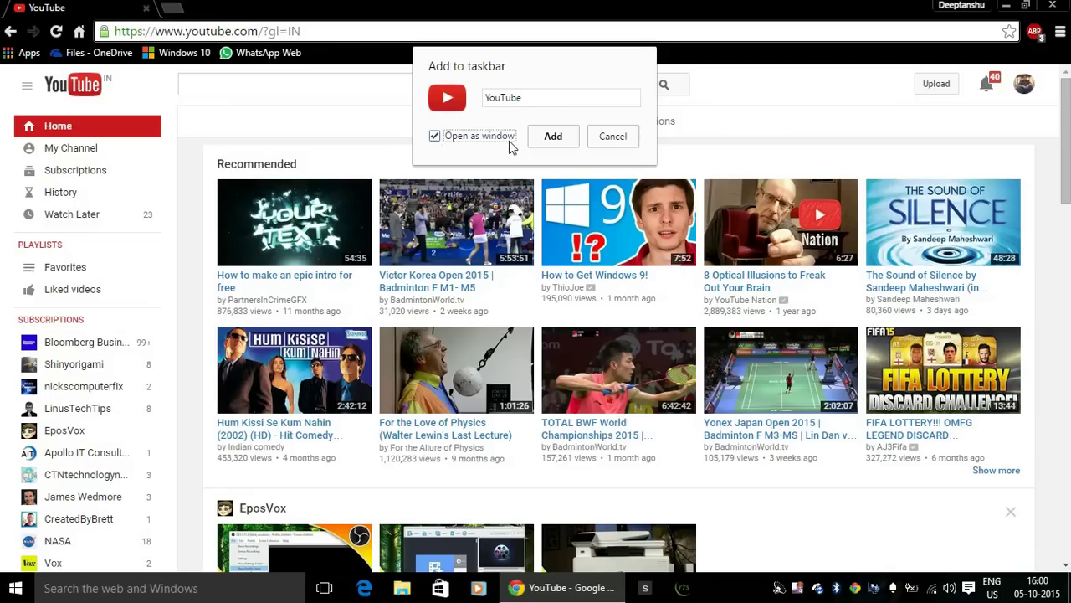
{"action": "left_click", "coordinate": [552, 135]}
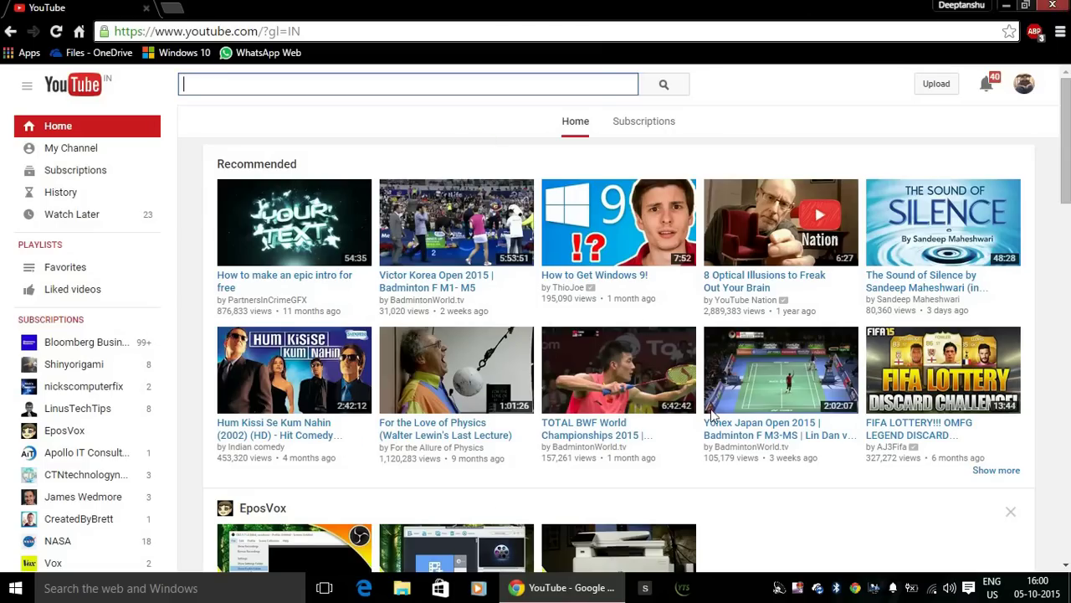
Pause the Expression Encoder screen recording from its tray icon menu
{"action": "right_click", "coordinate": [798, 588]}
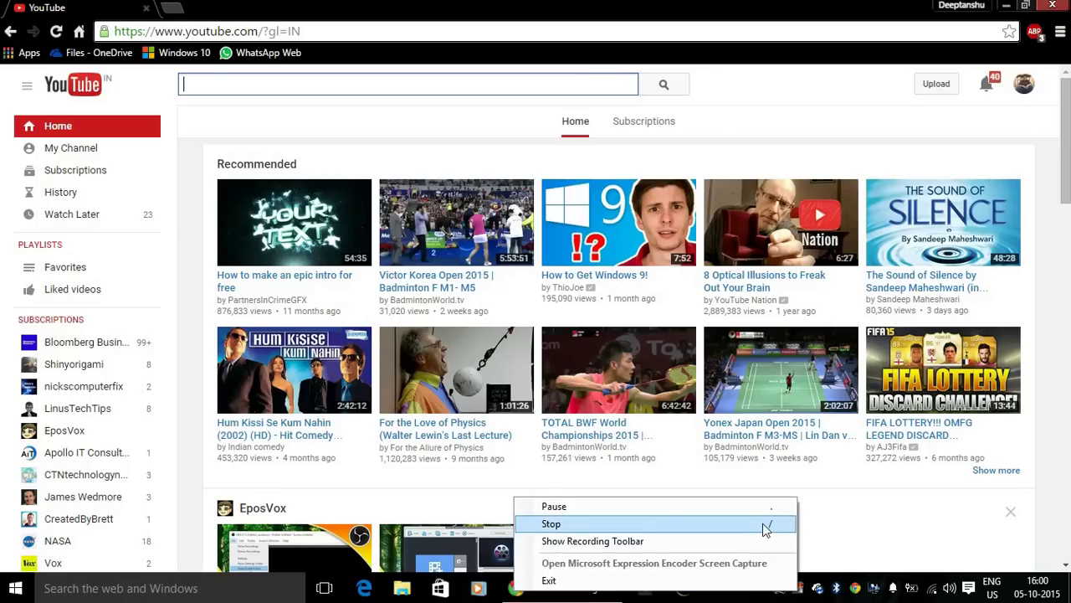
{"action": "left_click", "coordinate": [837, 522]}
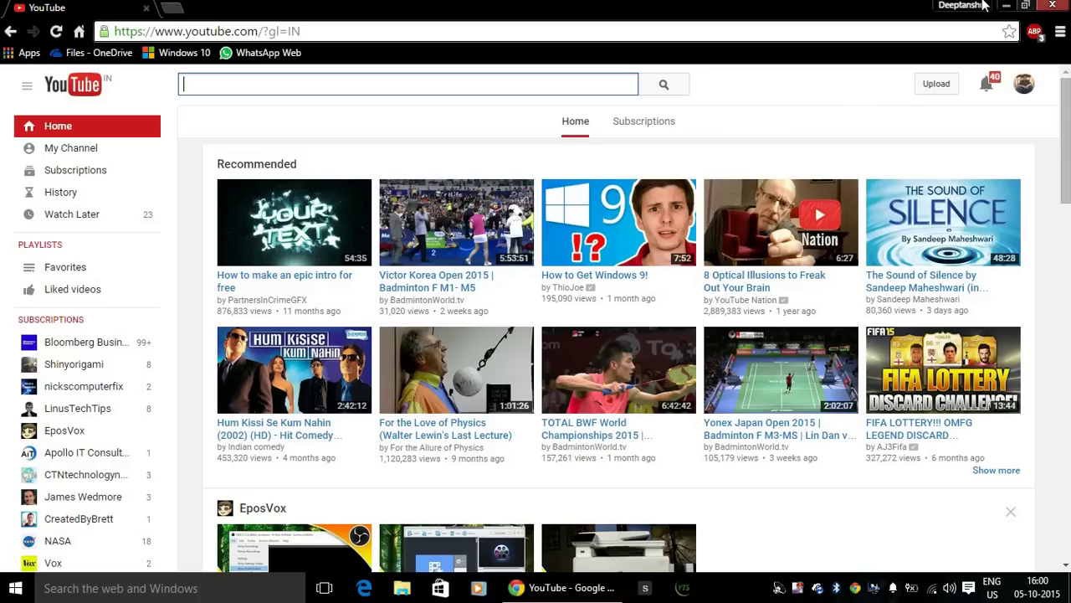
{"action": "right_click", "coordinate": [801, 589]}
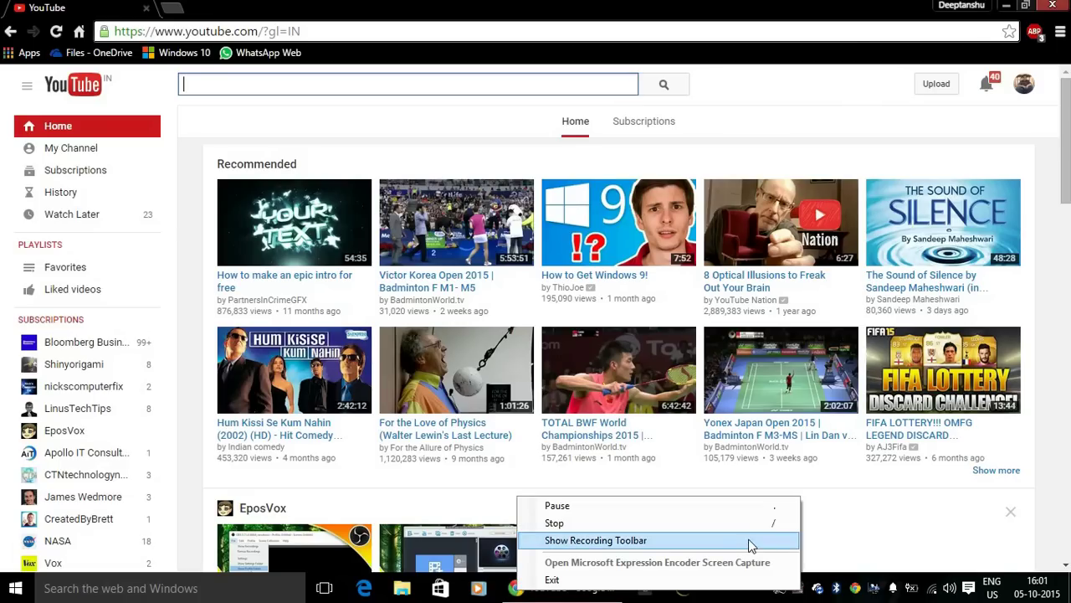
{"action": "left_click", "coordinate": [708, 505]}
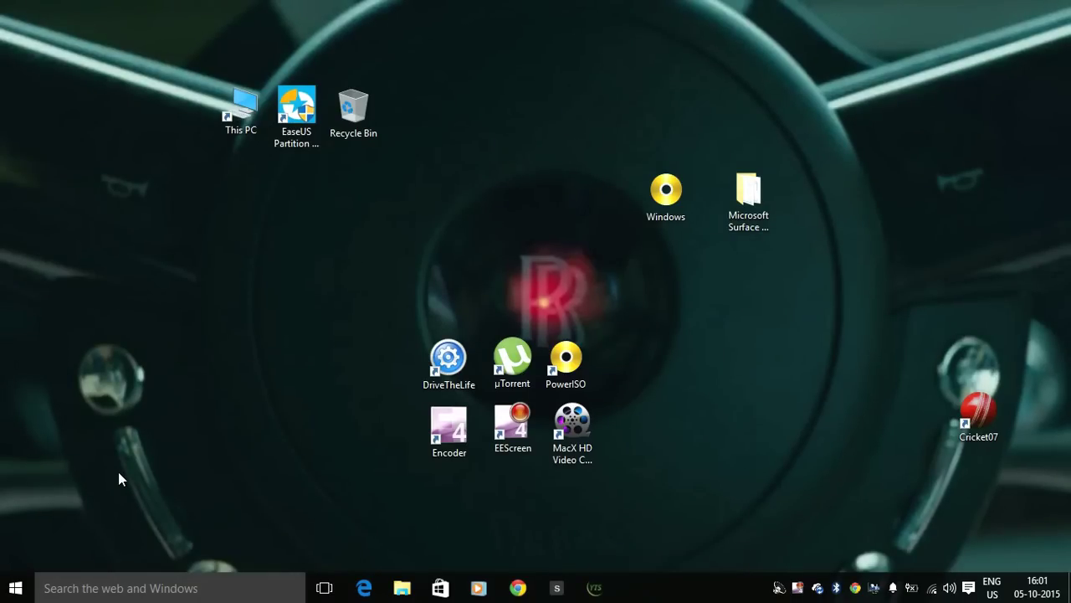
Open and then close the Start menu to get back to the Windows 10 desktop
{"action": "key", "text": "super"}
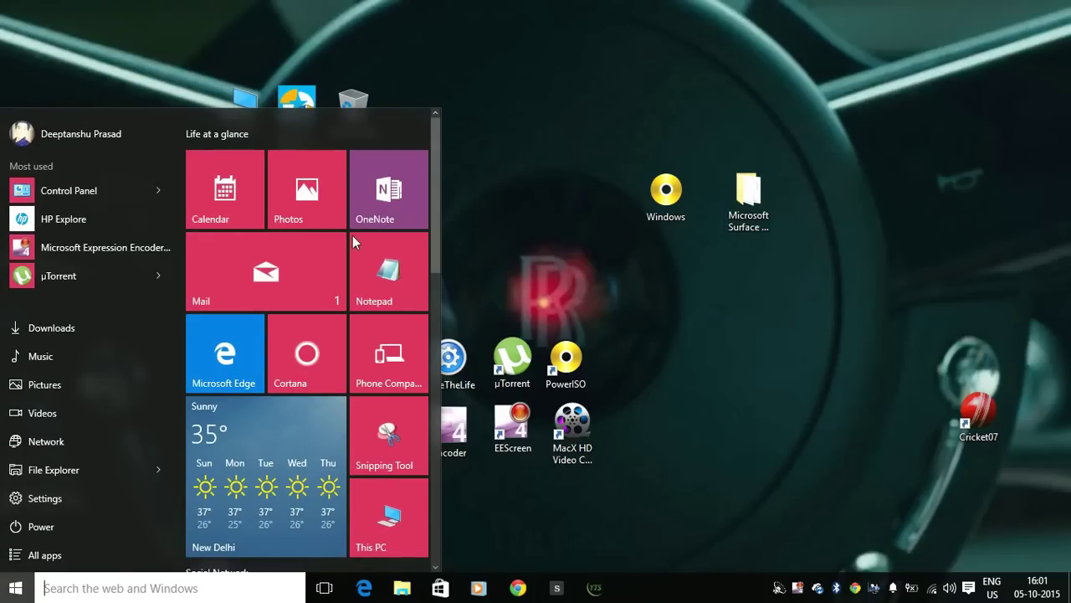
{"action": "left_click_drag", "start_coordinate": [435, 214], "coordinate": [441, 484]}
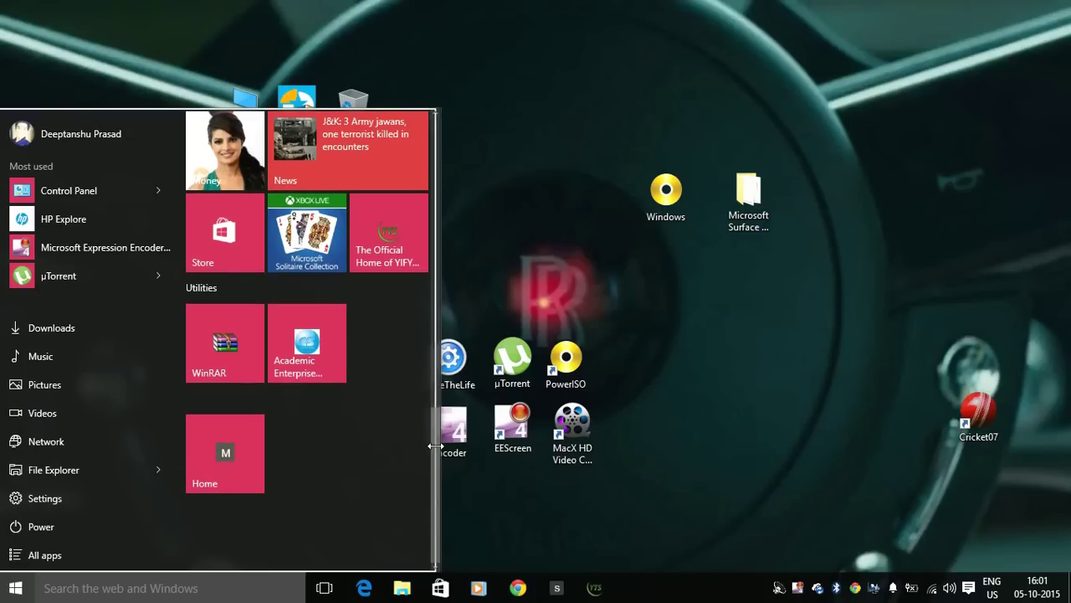
{"action": "mouse_move", "coordinate": [432, 448]}
{"action": "left_mouse_down"}
{"action": "mouse_move", "coordinate": [426, 160]}
{"action": "mouse_move", "coordinate": [451, 454]}
{"action": "left_mouse_up"}
{"action": "left_click", "coordinate": [446, 457]}
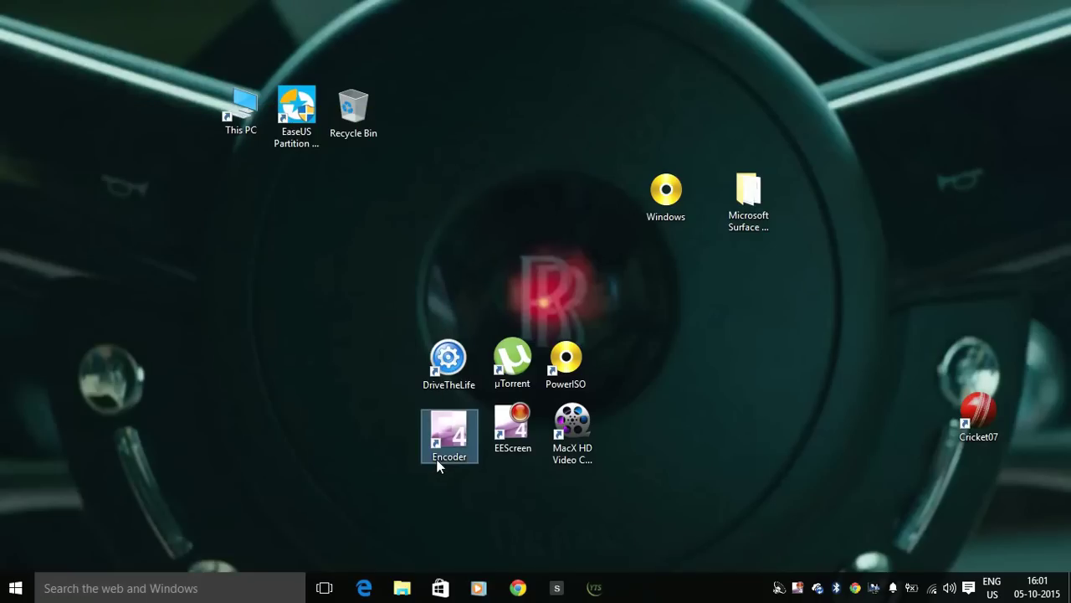
{"action": "left_click", "coordinate": [16, 588]}
{"action": "left_click_drag", "start_coordinate": [434, 229], "coordinate": [449, 479]}
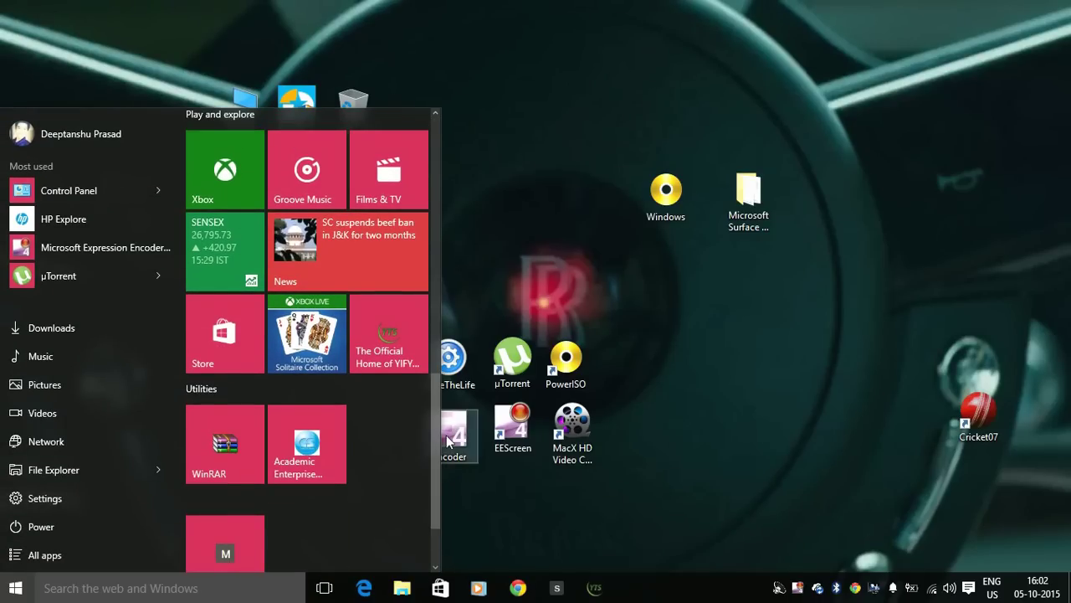
{"action": "left_click", "coordinate": [493, 255]}
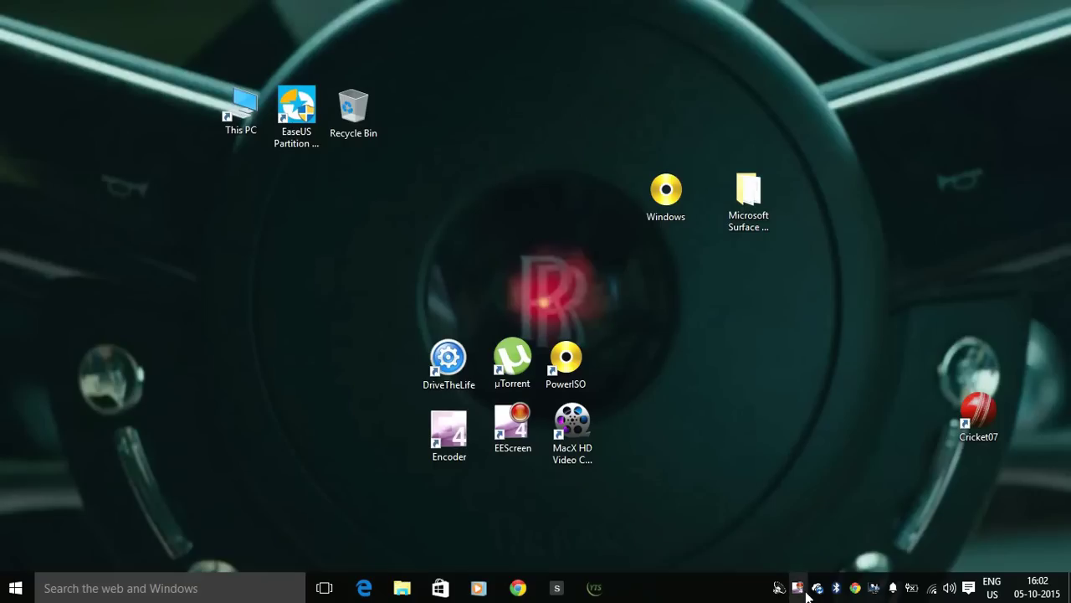
Pin the recently added YouTube app to Start
{"action": "right_click", "coordinate": [798, 588]}
{"action": "left_click", "coordinate": [93, 335]}
{"action": "left_click", "coordinate": [15, 587]}
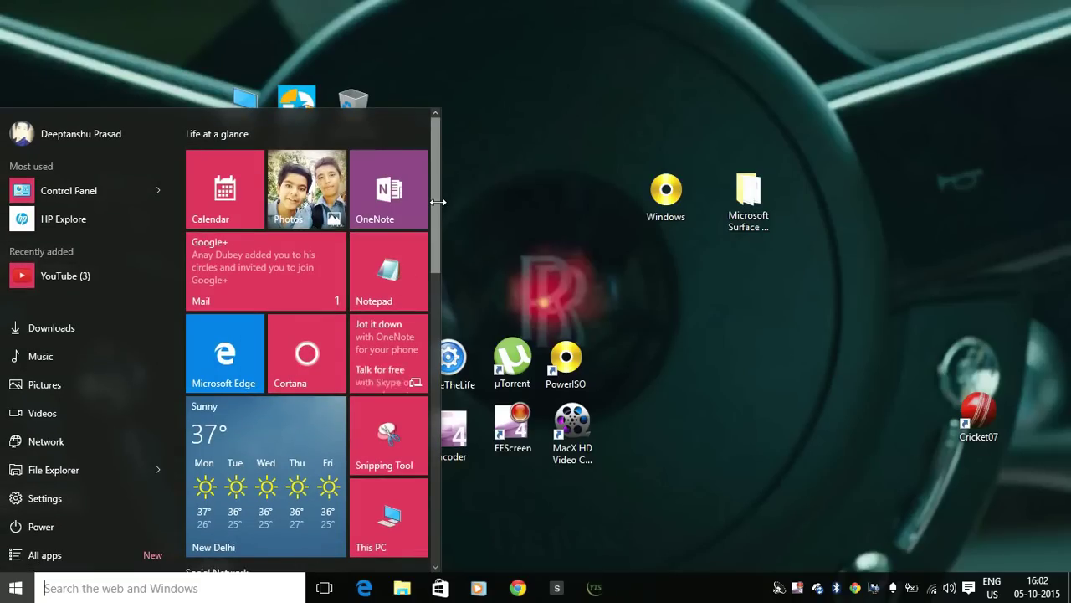
{"action": "mouse_move", "coordinate": [438, 202]}
{"action": "left_mouse_down"}
{"action": "mouse_move", "coordinate": [455, 495]}
{"action": "mouse_move", "coordinate": [446, 207]}
{"action": "left_mouse_up"}
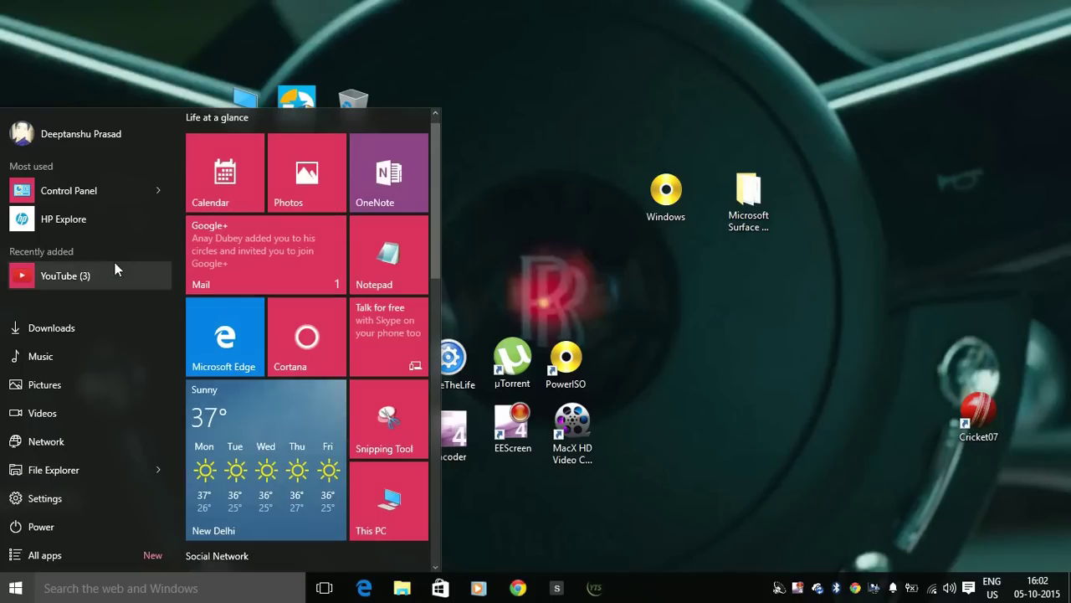
{"action": "right_click", "coordinate": [69, 277]}
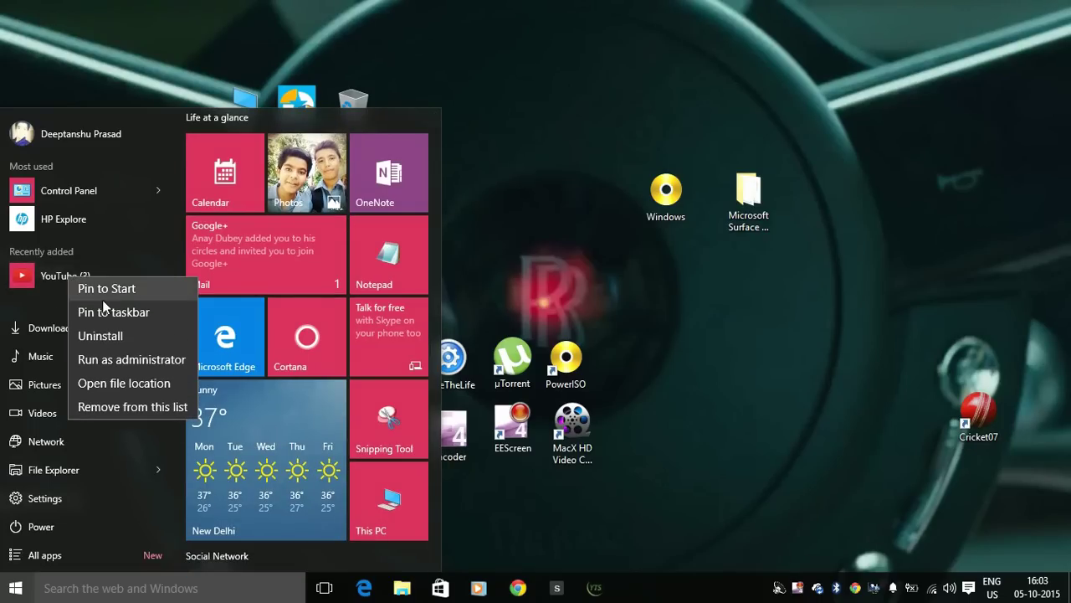
{"action": "left_click", "coordinate": [105, 294]}
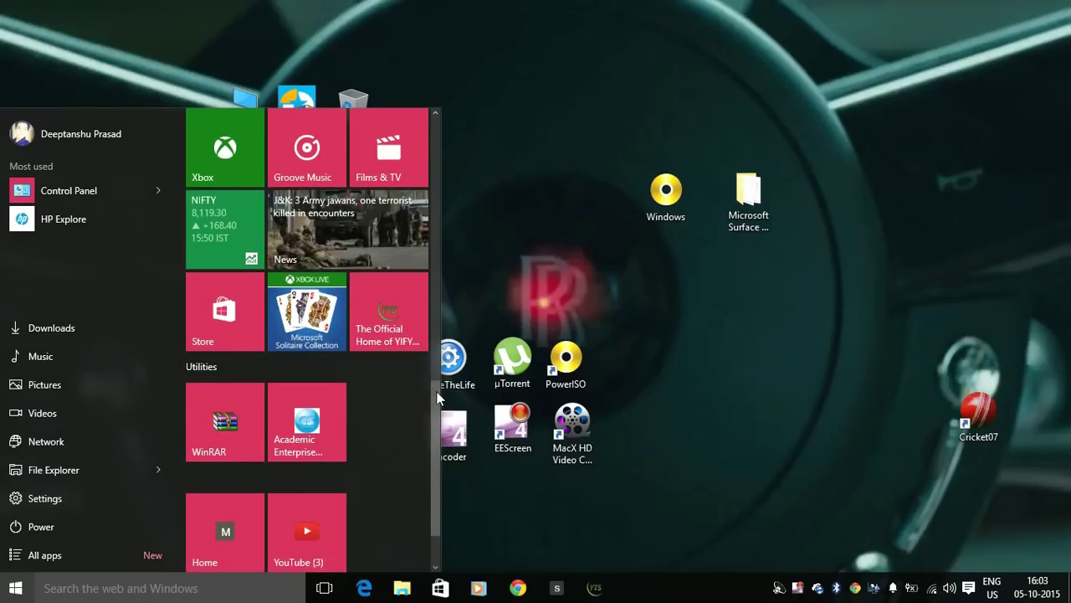
Pin the YouTube Start tile to the taskbar and close the Start menu
{"action": "scroll", "coordinate": [438, 458], "scroll_direction": "down", "scroll_amount": 2}
{"action": "right_click", "coordinate": [302, 445]}
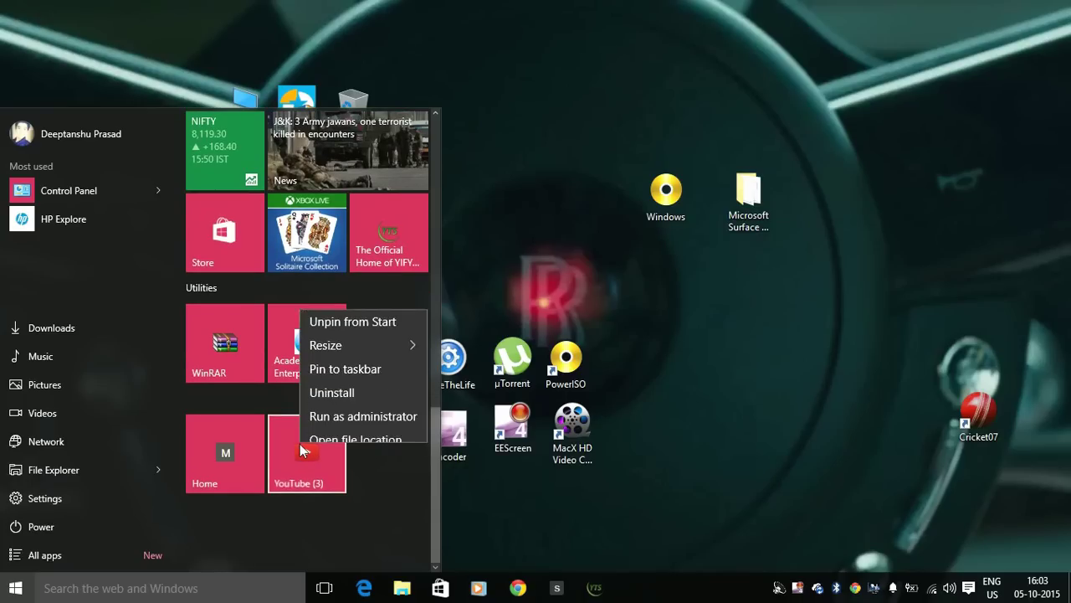
{"action": "left_click", "coordinate": [339, 359]}
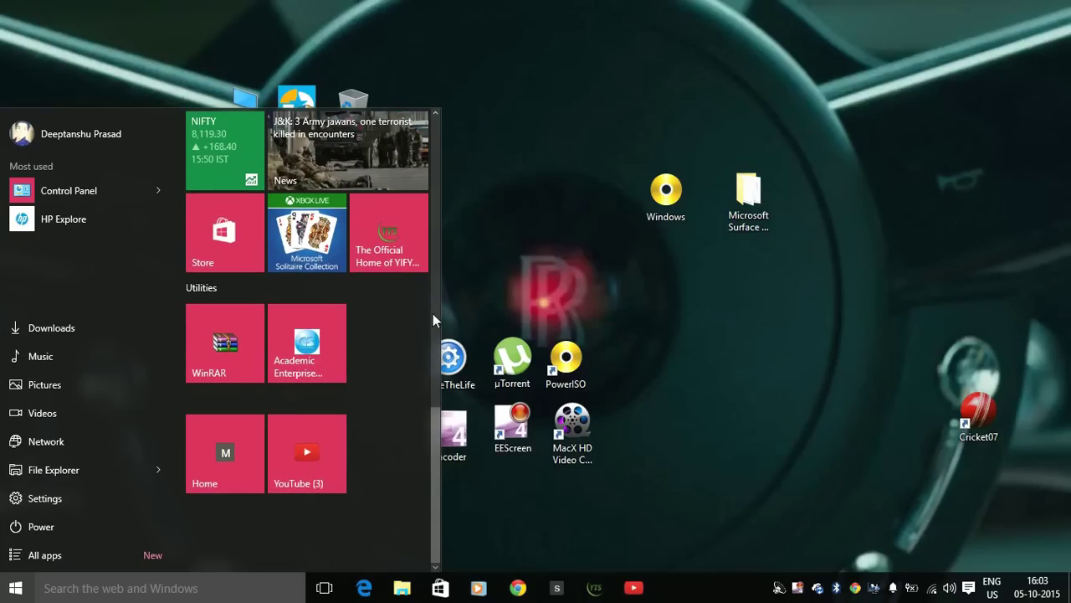
{"action": "left_click", "coordinate": [681, 90]}
{"action": "left_click_drag", "start_coordinate": [402, 119], "coordinate": [654, 330]}
{"action": "left_click_drag", "start_coordinate": [464, 198], "coordinate": [579, 336]}
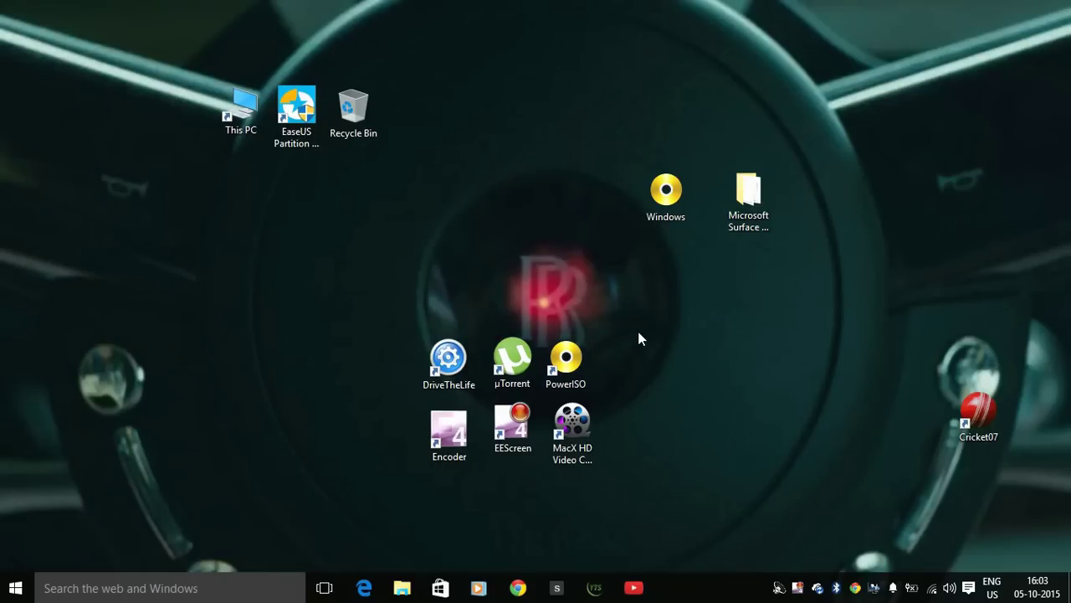
Launch YouTube as a standalone window from its pinned taskbar icon
{"action": "left_click", "coordinate": [637, 590]}
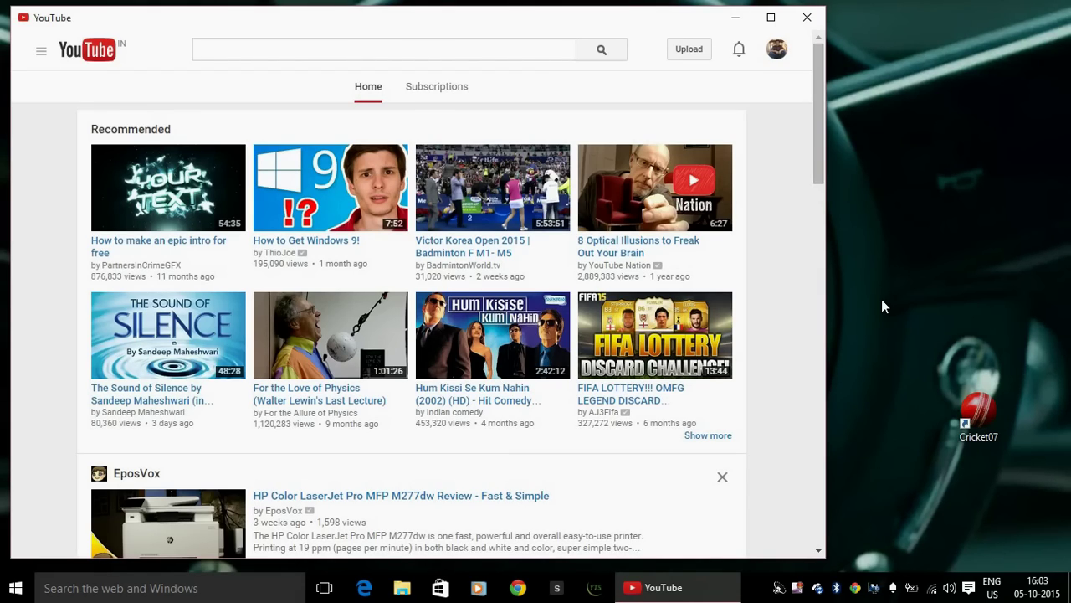
{"action": "left_click_drag", "start_coordinate": [816, 96], "coordinate": [824, 254]}
{"action": "scroll", "coordinate": [801, 109], "scroll_direction": "up", "scroll_amount": 2}
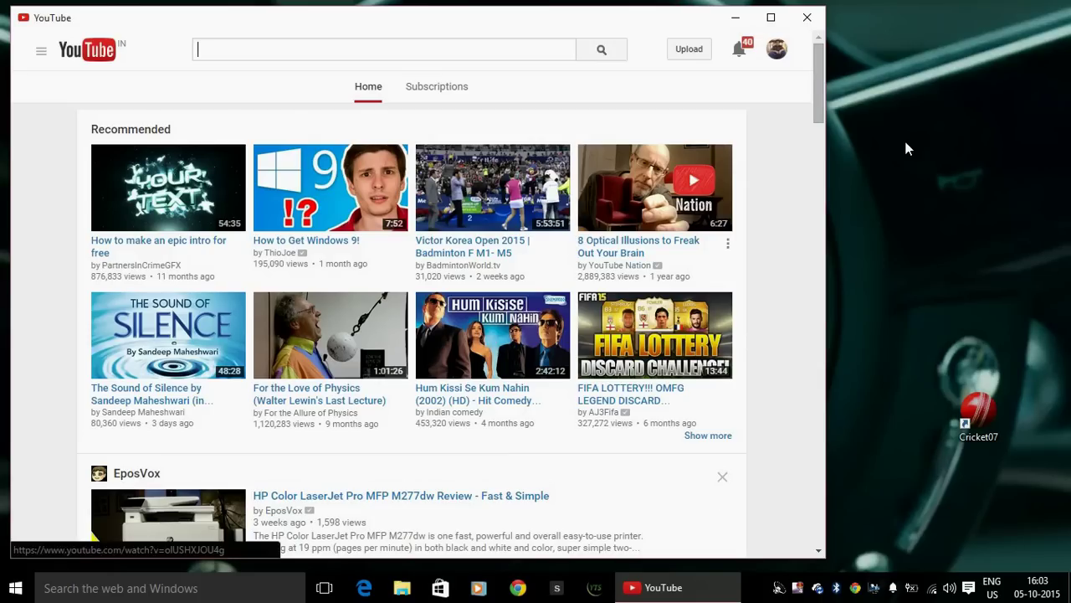
{"action": "mouse_move", "coordinate": [819, 78]}
{"action": "left_mouse_down"}
{"action": "mouse_move", "coordinate": [813, 191]}
{"action": "mouse_move", "coordinate": [822, 66]}
{"action": "left_mouse_up"}
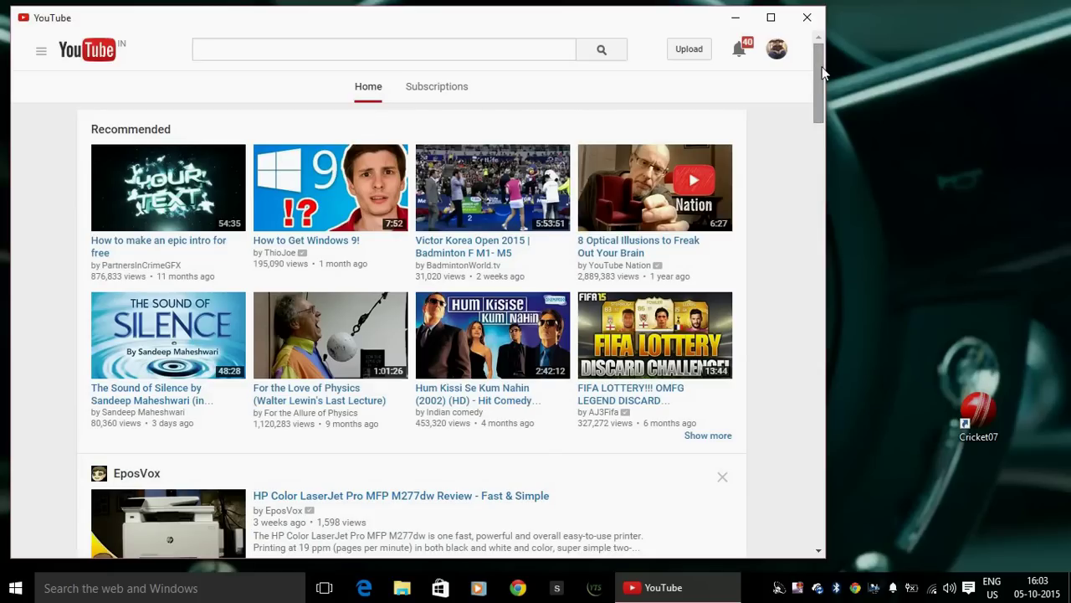
{"action": "mouse_move", "coordinate": [822, 66]}
{"action": "left_mouse_down"}
{"action": "mouse_move", "coordinate": [820, 82]}
{"action": "mouse_move", "coordinate": [819, 66]}
{"action": "left_mouse_up"}
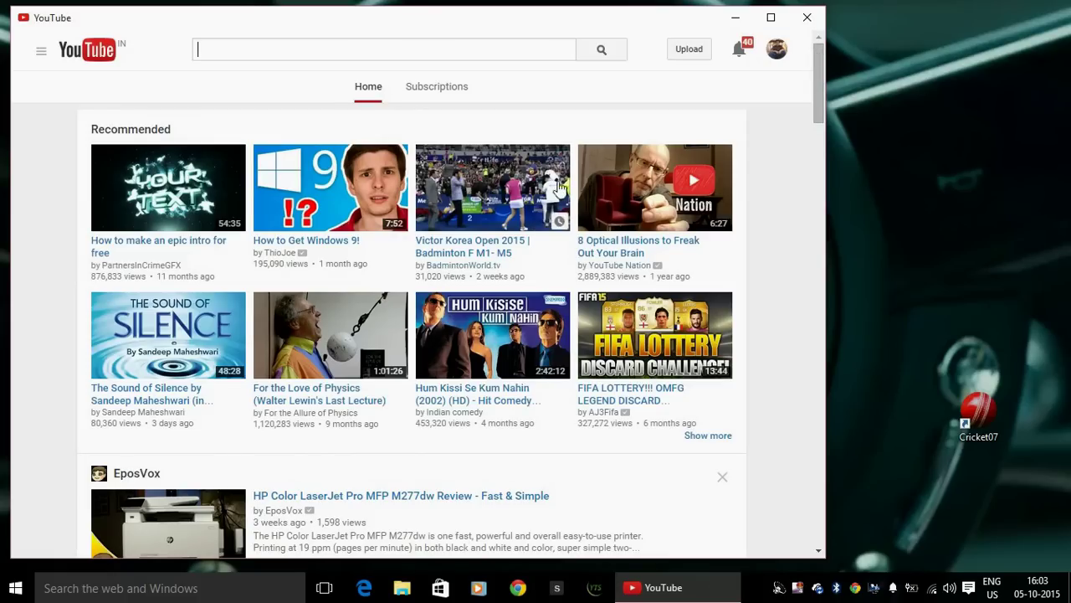
Nudge the YouTube window slightly to the right
{"action": "left_click", "coordinate": [309, 46]}
{"action": "left_click_drag", "start_coordinate": [303, 22], "coordinate": [360, 17]}
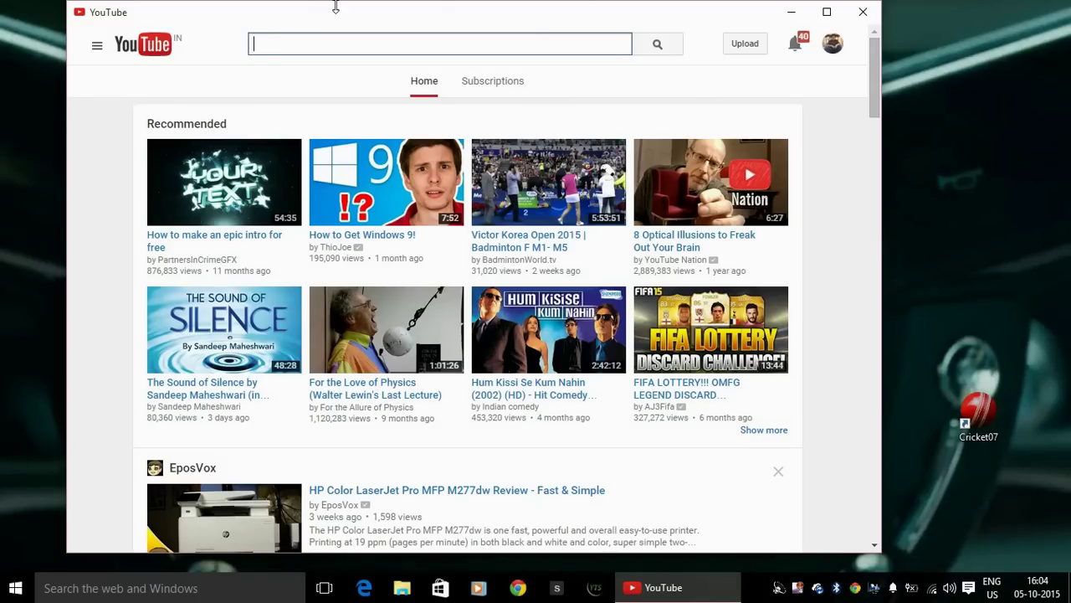
{"action": "left_click_drag", "start_coordinate": [339, 15], "coordinate": [325, 15]}
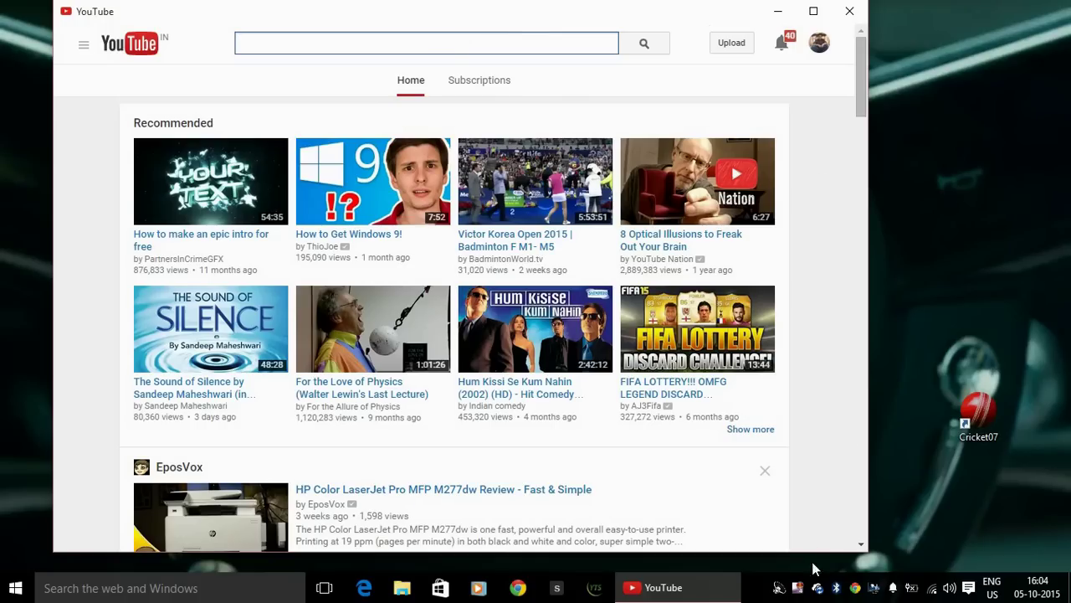
Choose Stop from the Expression Encoder tray menu, then reopen the tray menu
{"action": "right_click", "coordinate": [798, 587]}
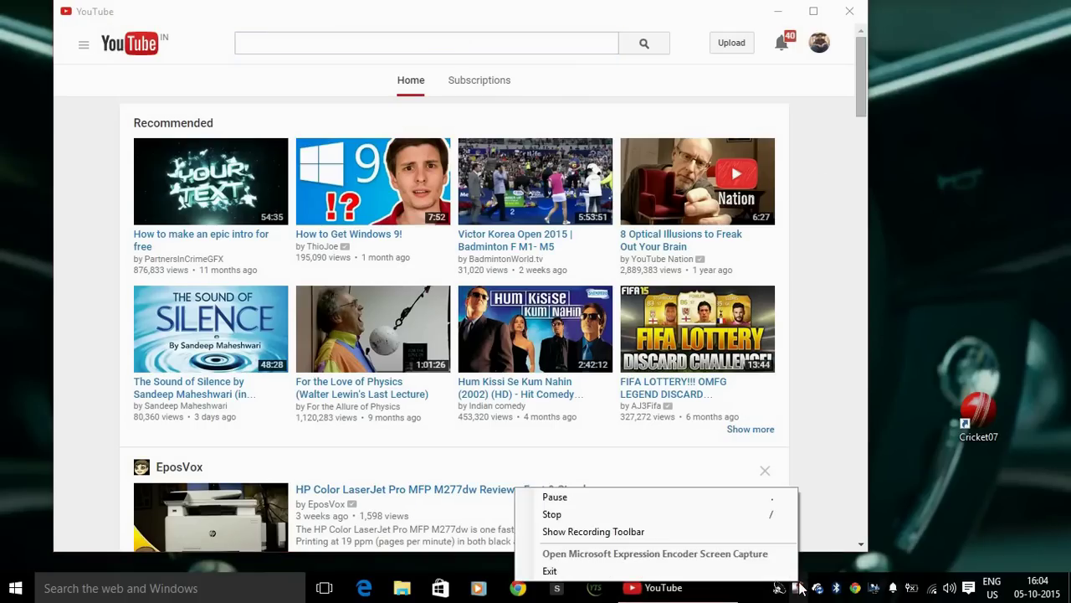
{"action": "left_click", "coordinate": [725, 515]}
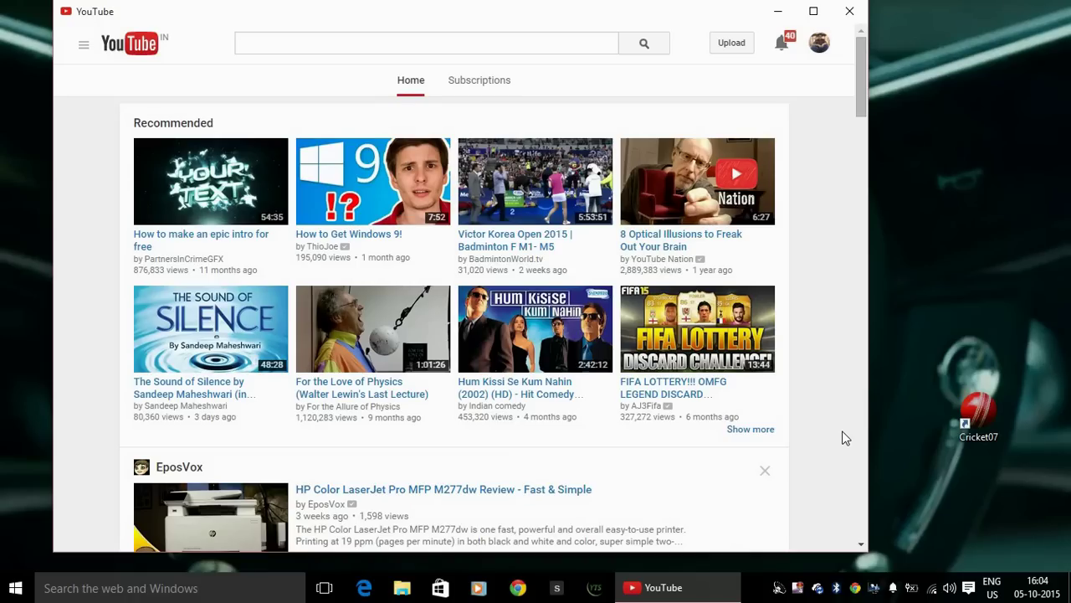
{"action": "right_click", "coordinate": [797, 588]}
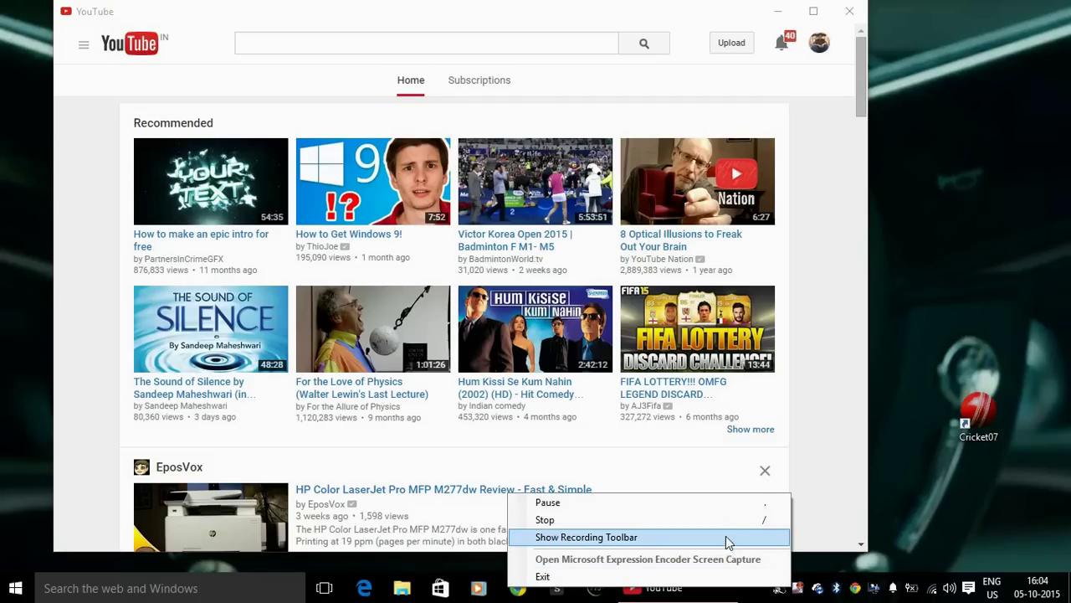